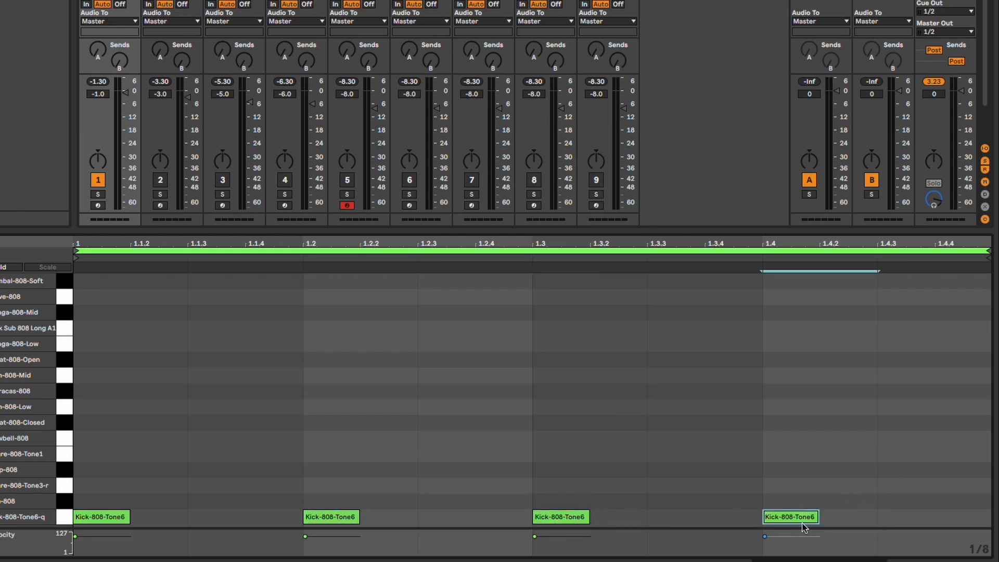
# Play the kick pattern, open track 2's clip, highlight its three Rim-808 notes, and unmute track 2
pyautogui.press('space')
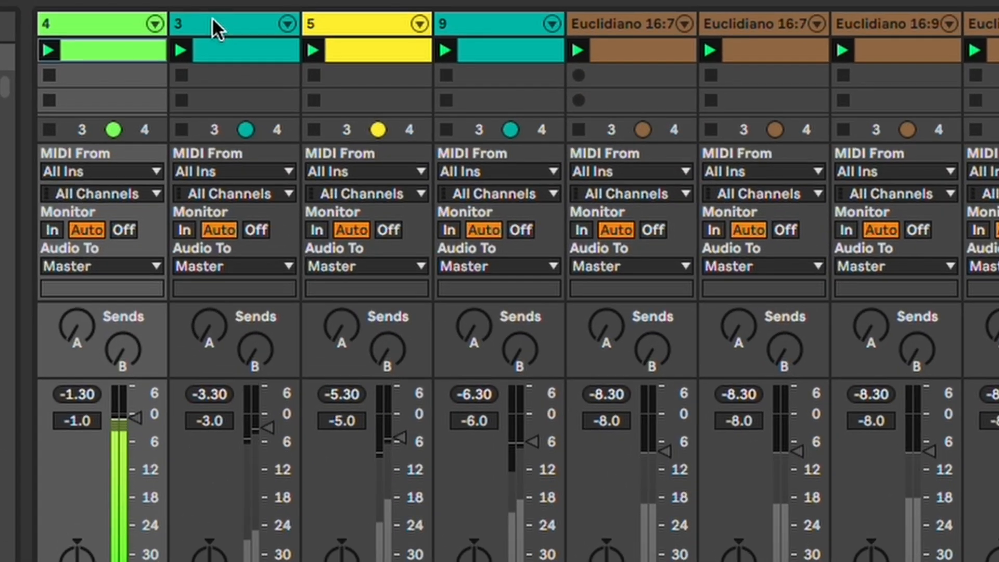
pyautogui.click(211, 17)
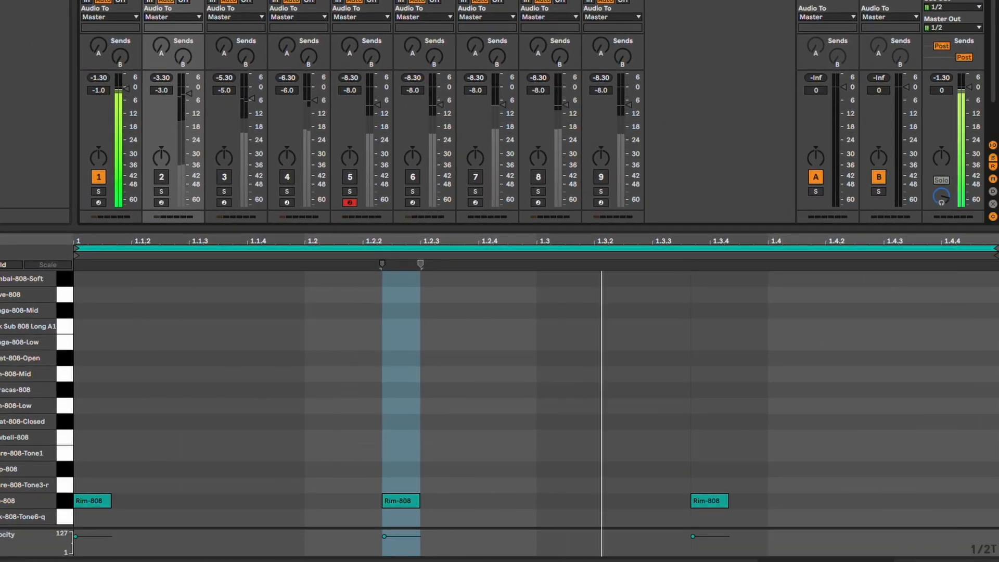
pyautogui.moveTo(153, 482); pyautogui.dragTo(106, 507)
pyautogui.moveTo(450, 475); pyautogui.dragTo(395, 518)
pyautogui.moveTo(743, 457); pyautogui.dragTo(710, 495)
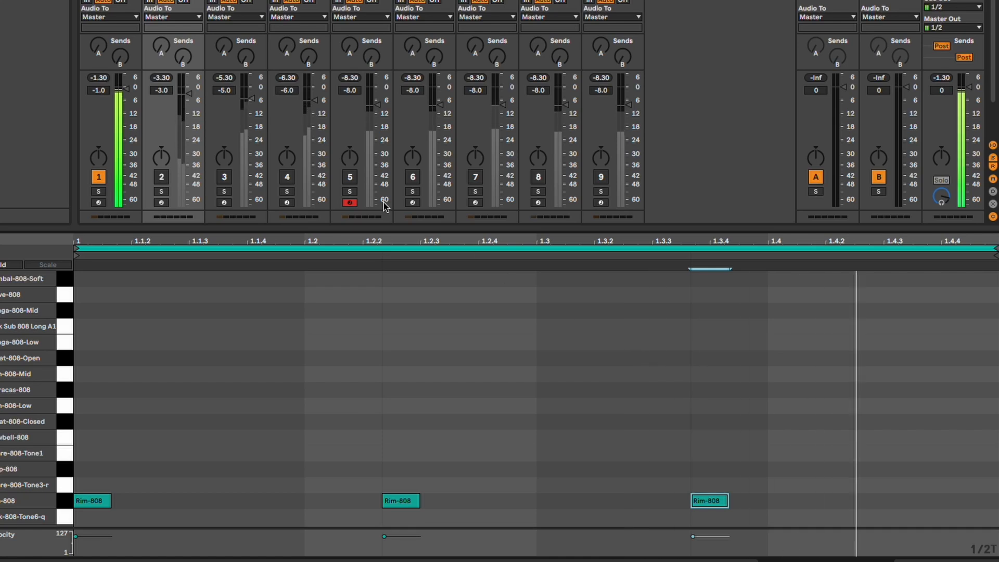
pyautogui.click(161, 178)
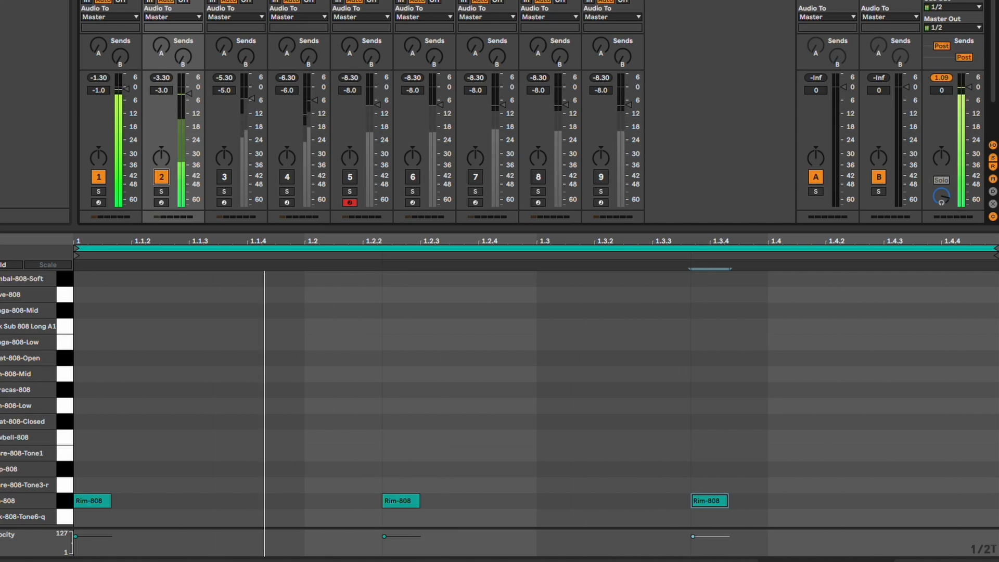
# Audition the Cymbal-808-Soft clips of tracks 3 and 4 in turn over the kick and rim patterns
pyautogui.click(236, 1)
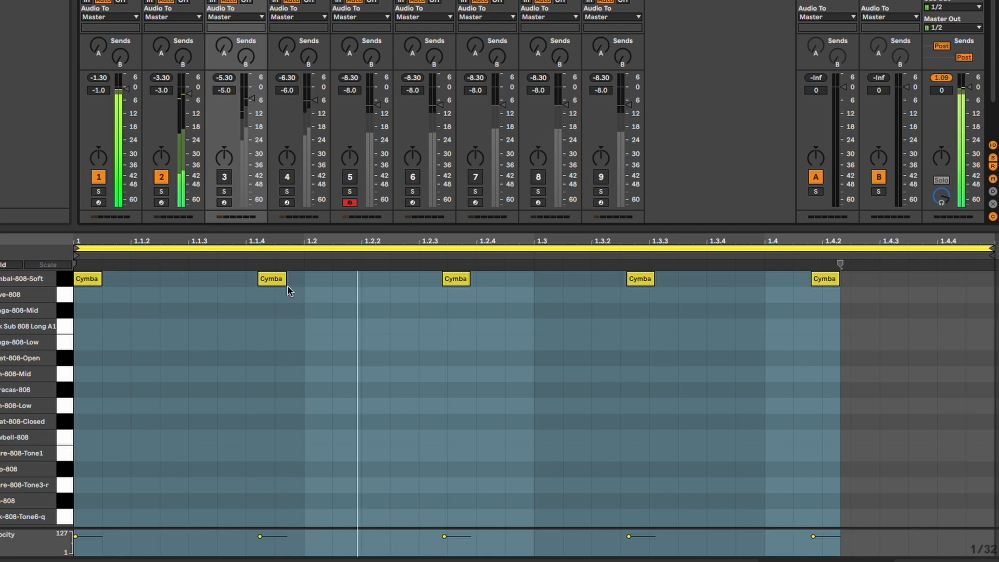
pyautogui.click(224, 177)
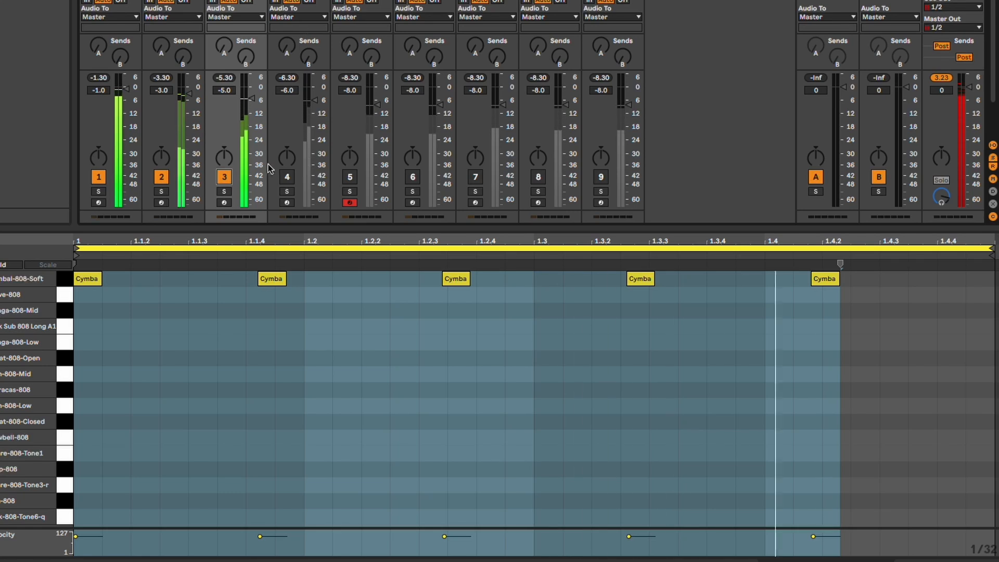
pyautogui.click(226, 178)
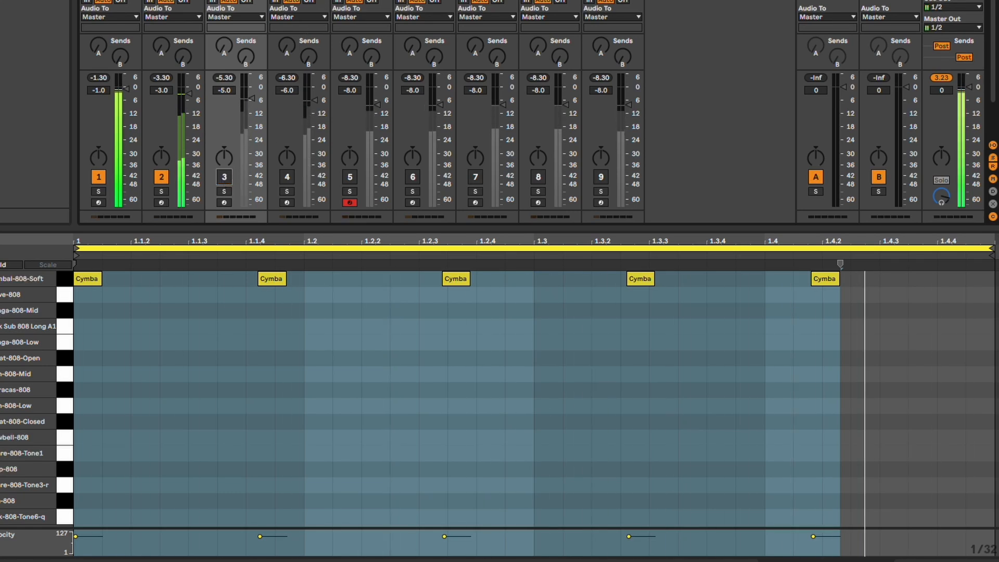
pyautogui.click(298, 3)
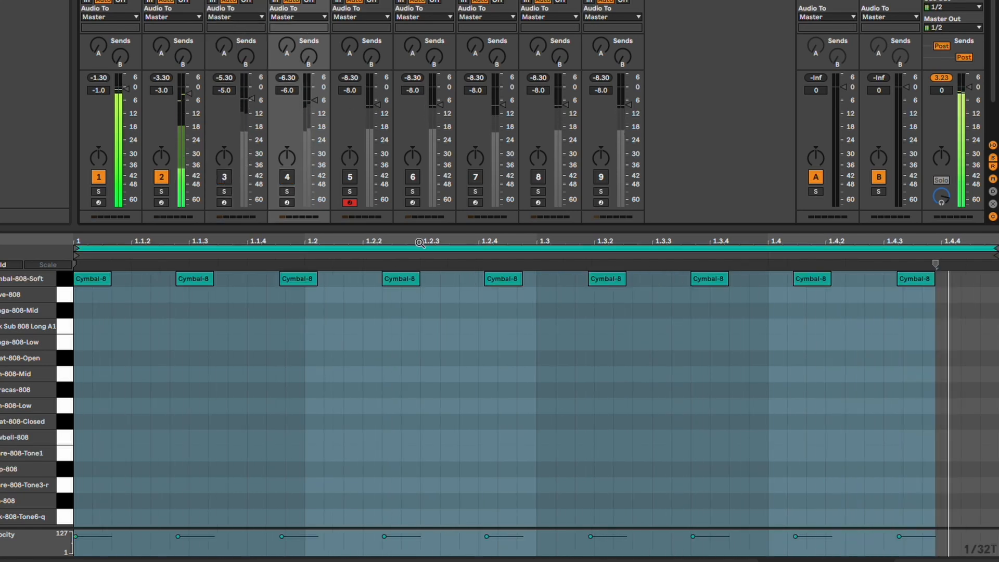
pyautogui.click(287, 177)
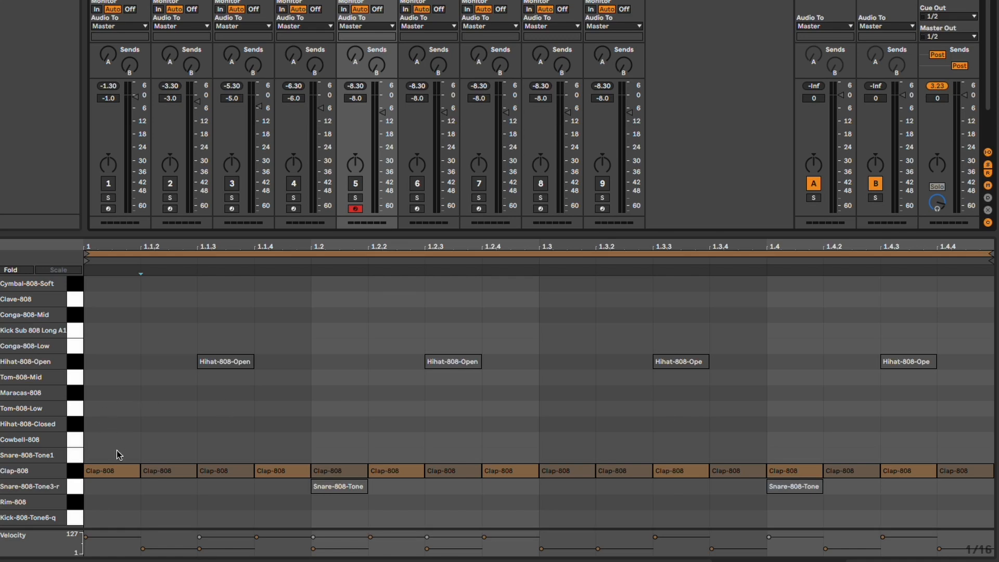
# Point out the accented Clap-808 notes one by one at 1.1.4, 1.2.2, 1.2.4, 1.3.3, 1.4 and 1.4.3
pyautogui.click(293, 471)
pyautogui.click(402, 471)
pyautogui.click(515, 470)
pyautogui.click(687, 472)
pyautogui.click(800, 471)
pyautogui.click(906, 472)
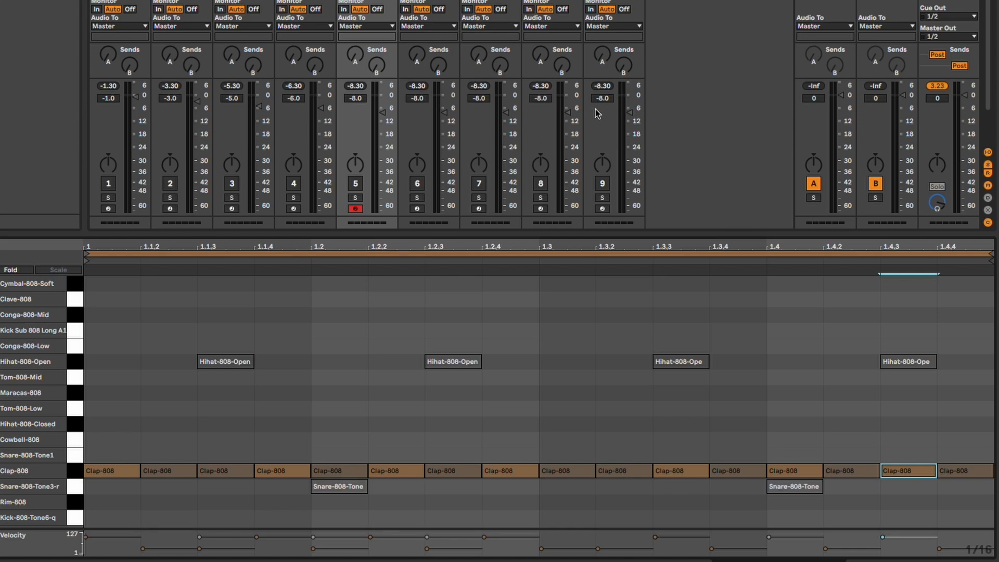
# Unmute track 5 and play its clap pattern, stopping playback after listening
pyautogui.click(357, 185)
pyautogui.press('space')
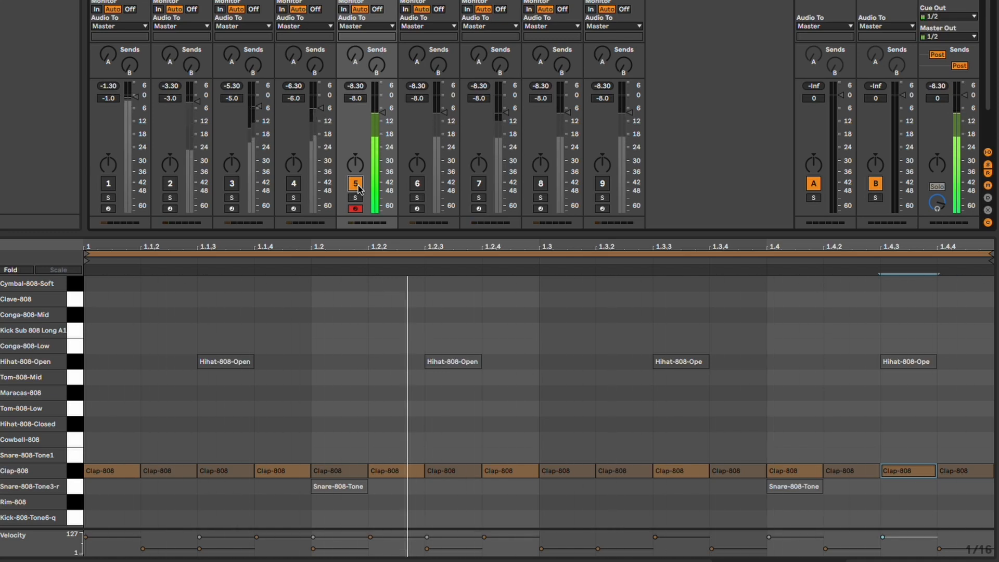
pyautogui.press('space')
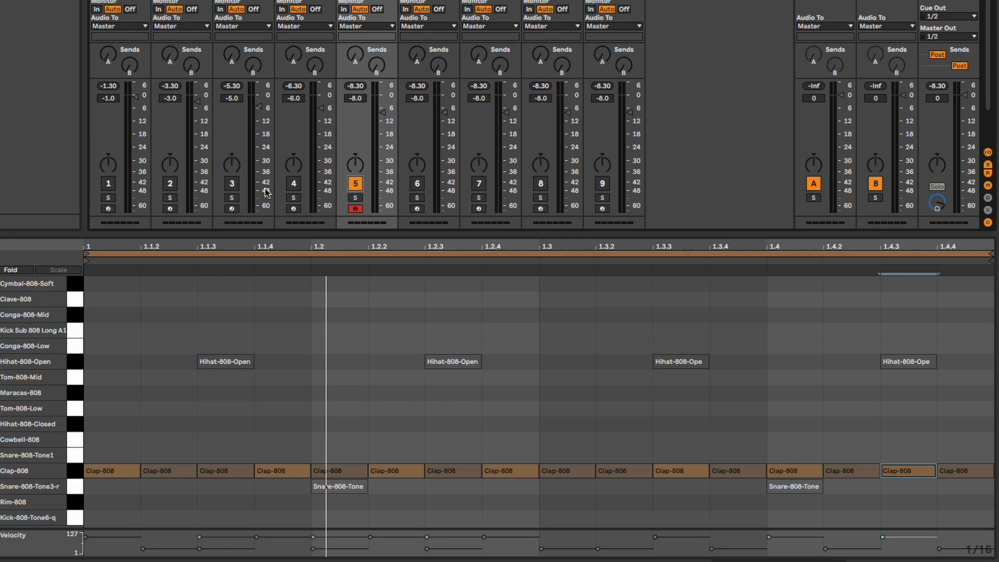
# Move the seven accented Clap-808 notes, from beat 1 to 1.4.3, onto the Kick-808-Tone6 row
pyautogui.click(120, 471)
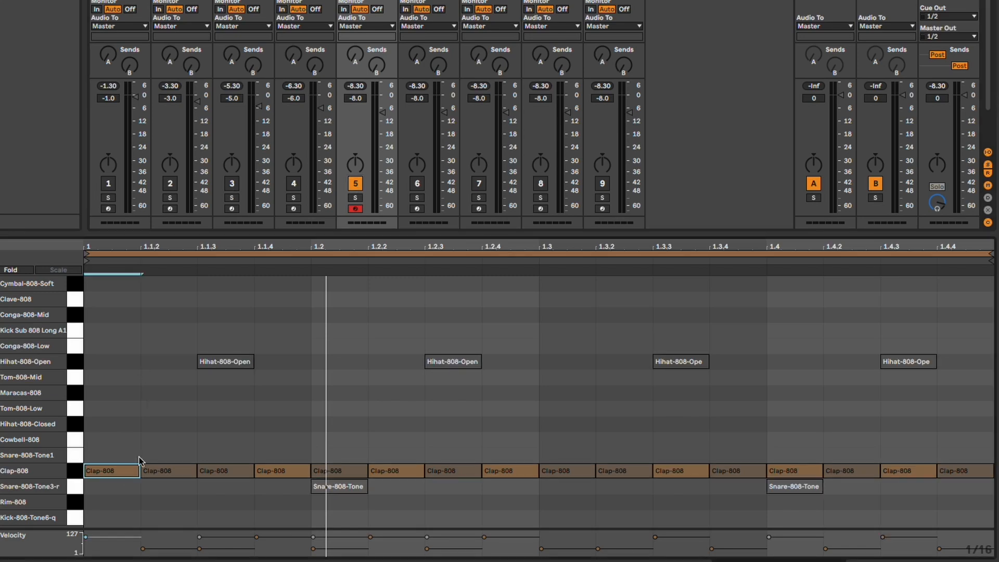
pyautogui.keyDown('shift'); pyautogui.click(285, 470); pyautogui.keyUp('shift')
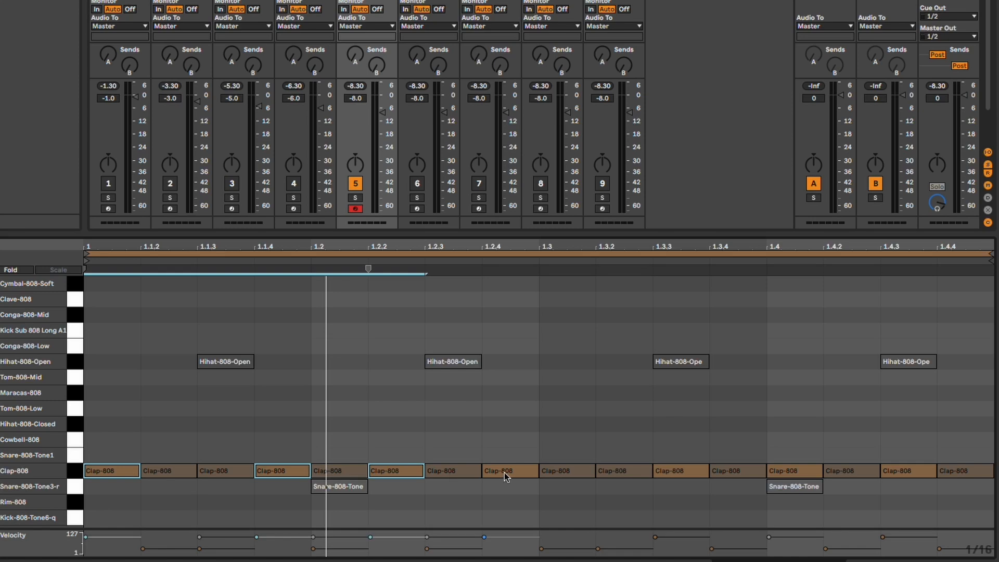
pyautogui.keyDown('shift'); pyautogui.click(915, 472); pyautogui.keyUp('shift')
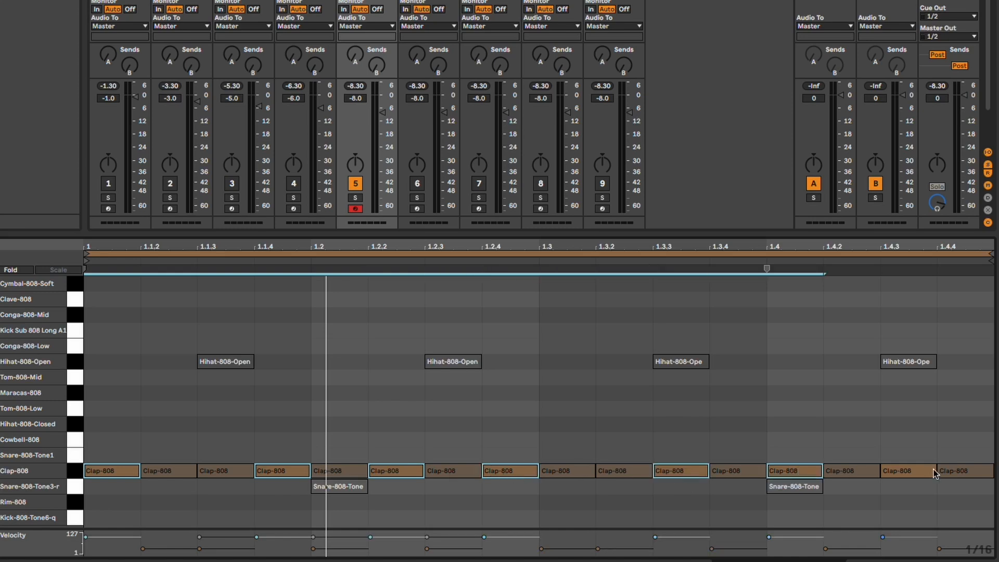
pyautogui.press('Down')
pyautogui.press('Down')
pyautogui.press('Down')
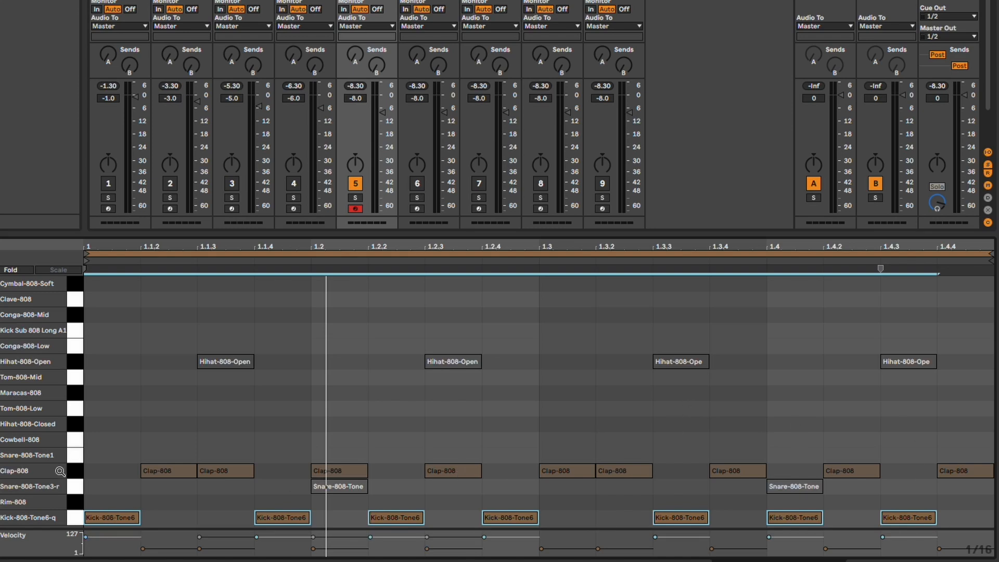
# Move all remaining Clap-808 notes to the Cowbell-808 row and play the pattern
pyautogui.click(74, 471)
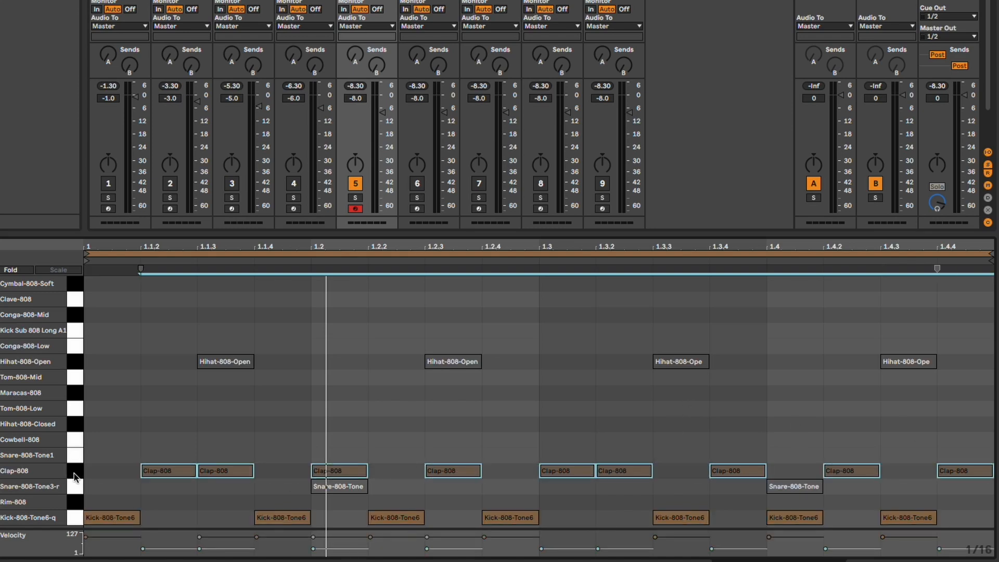
pyautogui.press('Up')
pyautogui.press('Up')
pyautogui.press('space')
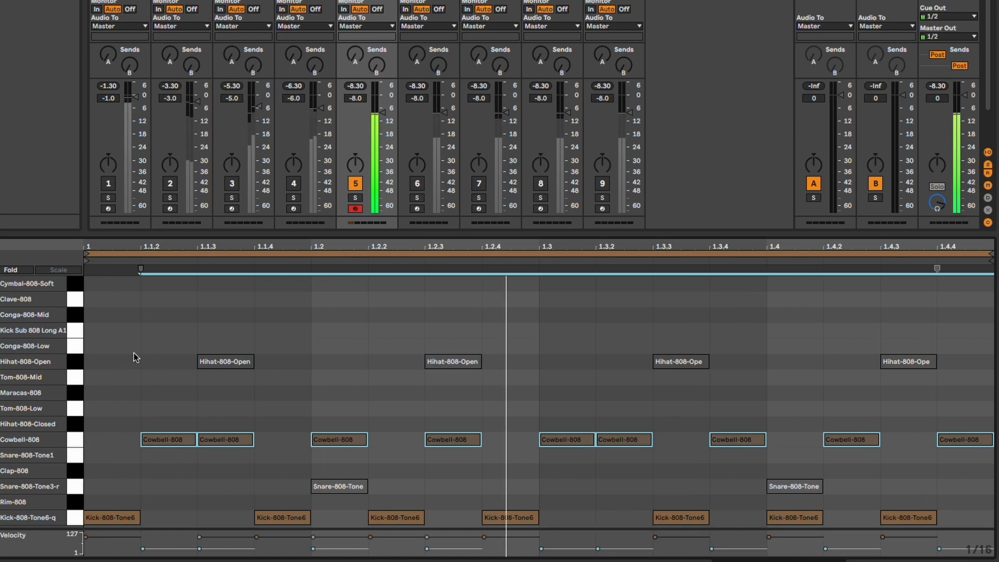
# Activate the deactivated Hihat-808-Open and Snare-808-Tone3 notes, listen to the full beat, and stop playback
pyautogui.moveTo(186, 337); pyautogui.dragTo(947, 389)
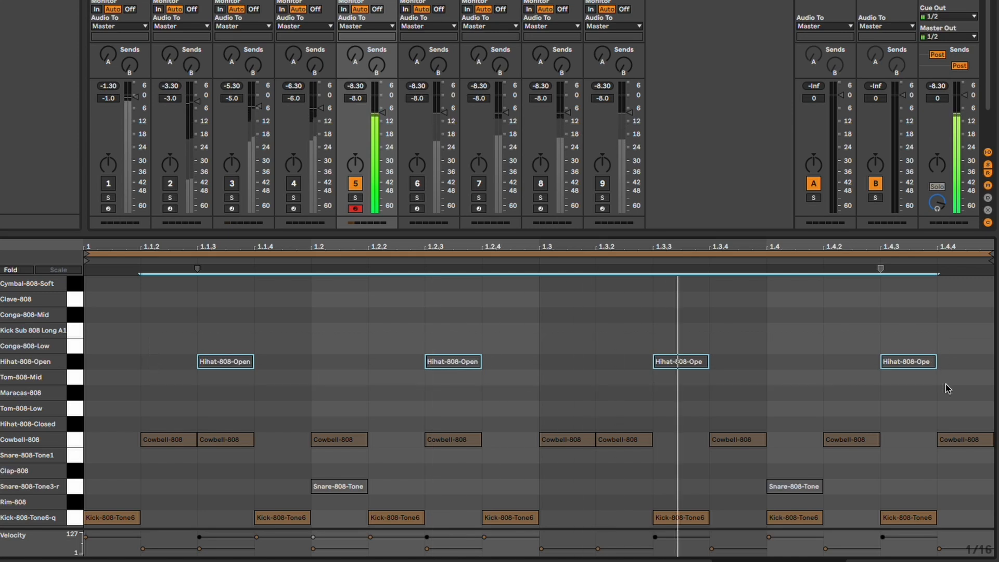
pyautogui.press('0')
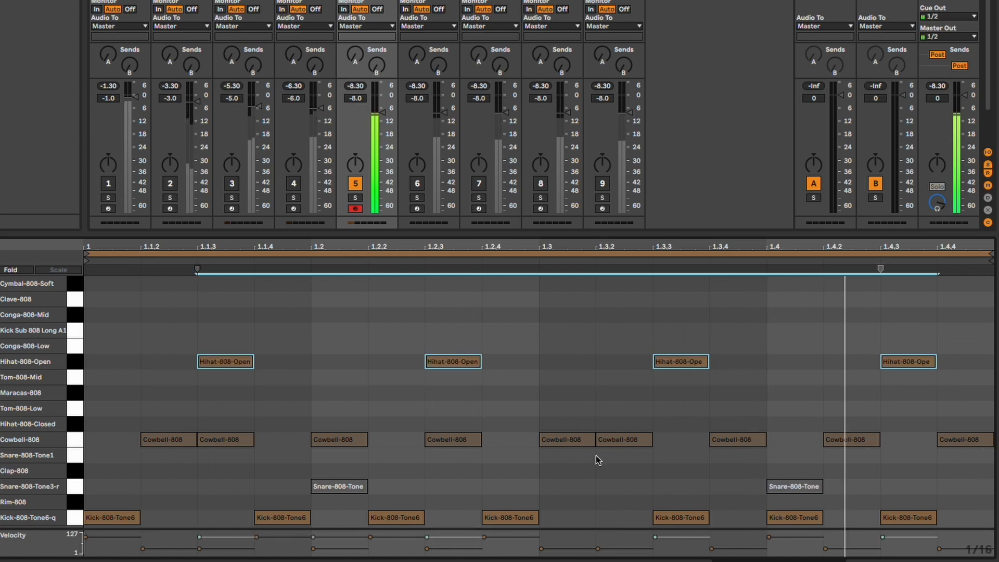
pyautogui.click(73, 490)
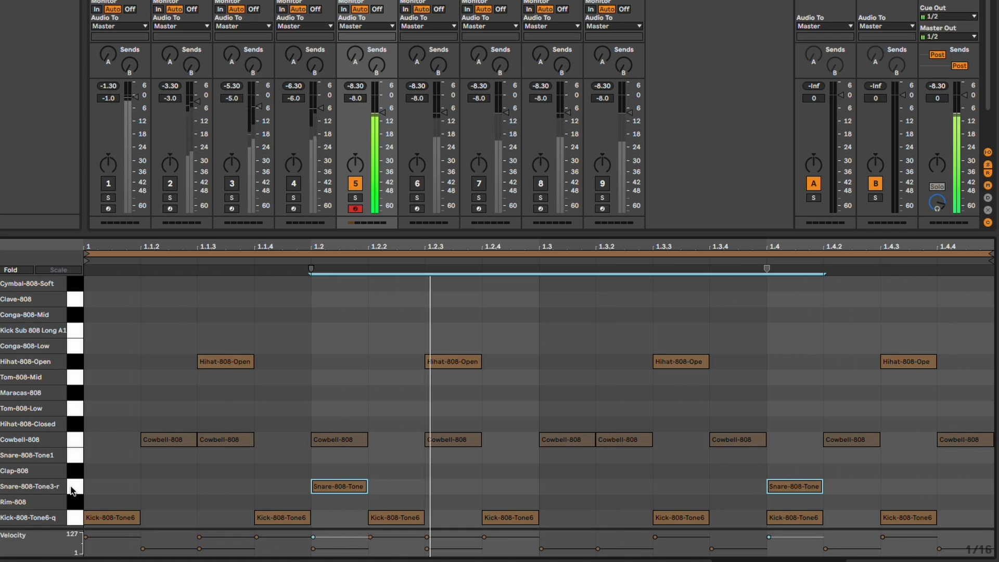
pyautogui.press('space')
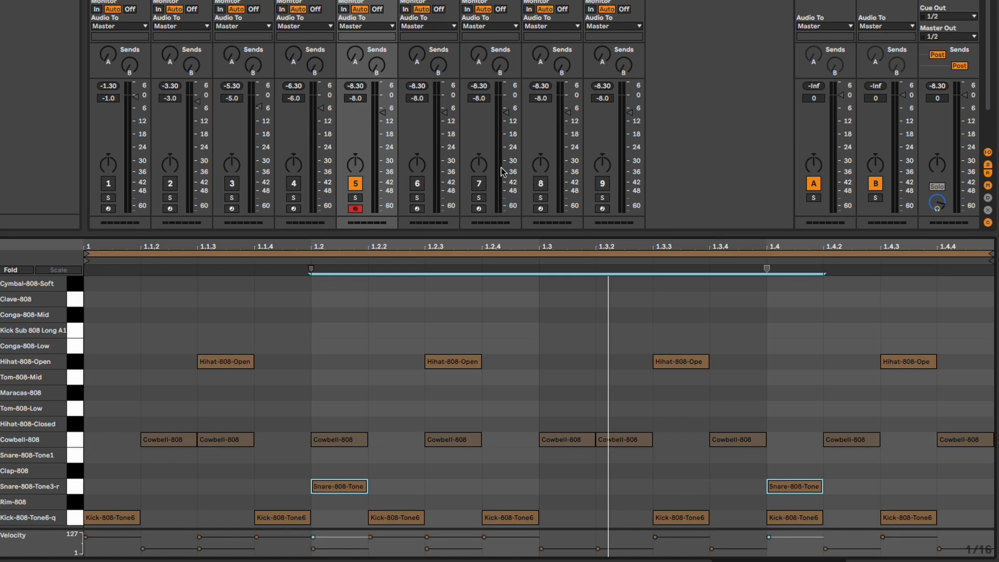
# Switch from track 5 to track 7 and play it together with the kick on track 1
pyautogui.click(479, 183)
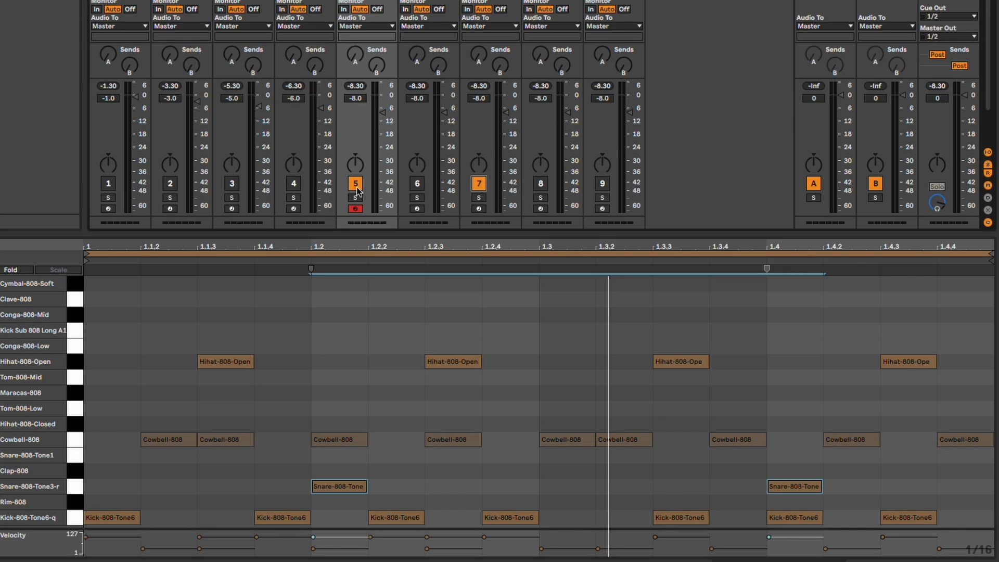
pyautogui.press('space')
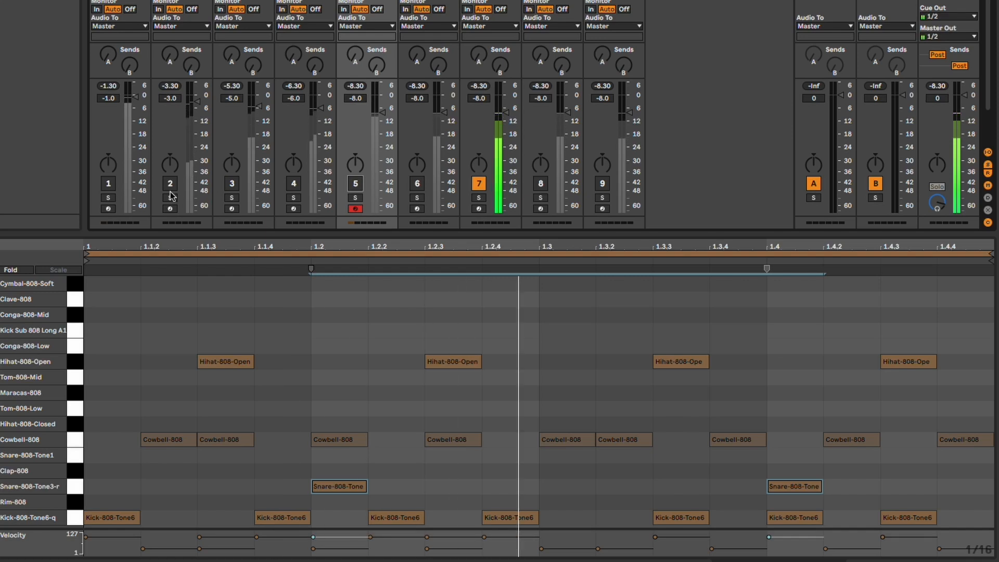
pyautogui.click(110, 185)
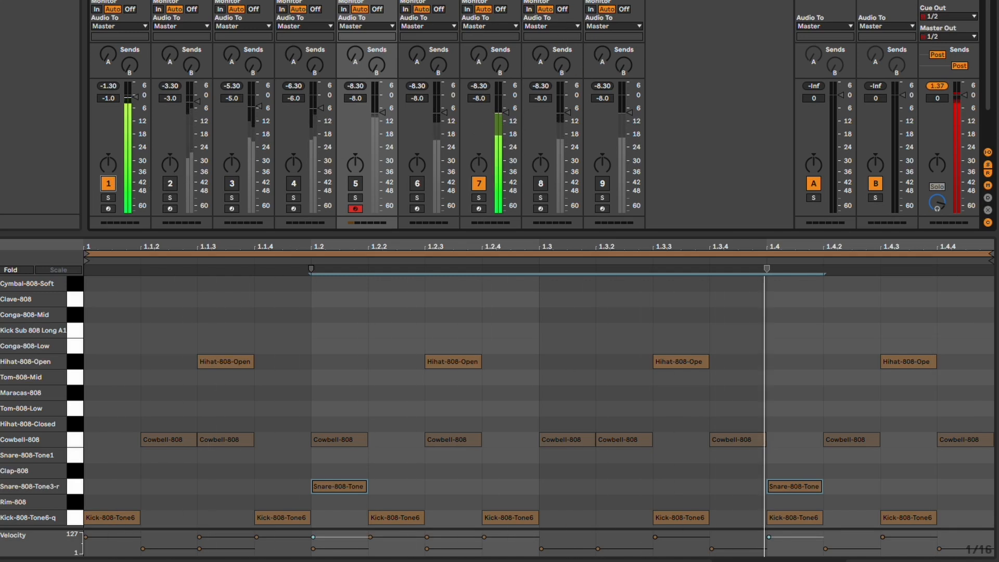
# Mute track 7, unmute track 8 over the kick, and open track 8's clap clip
pyautogui.click(479, 183)
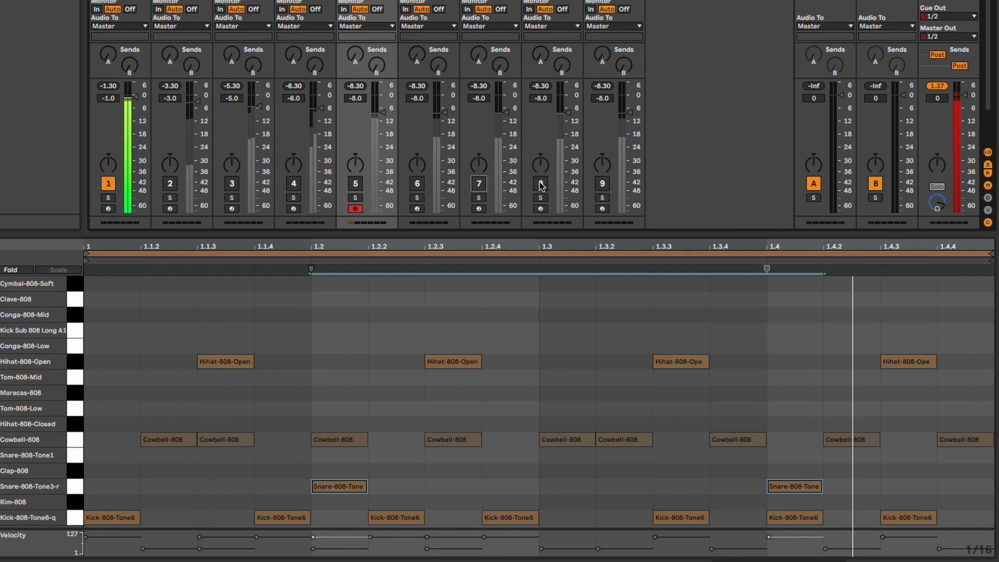
pyautogui.click(540, 183)
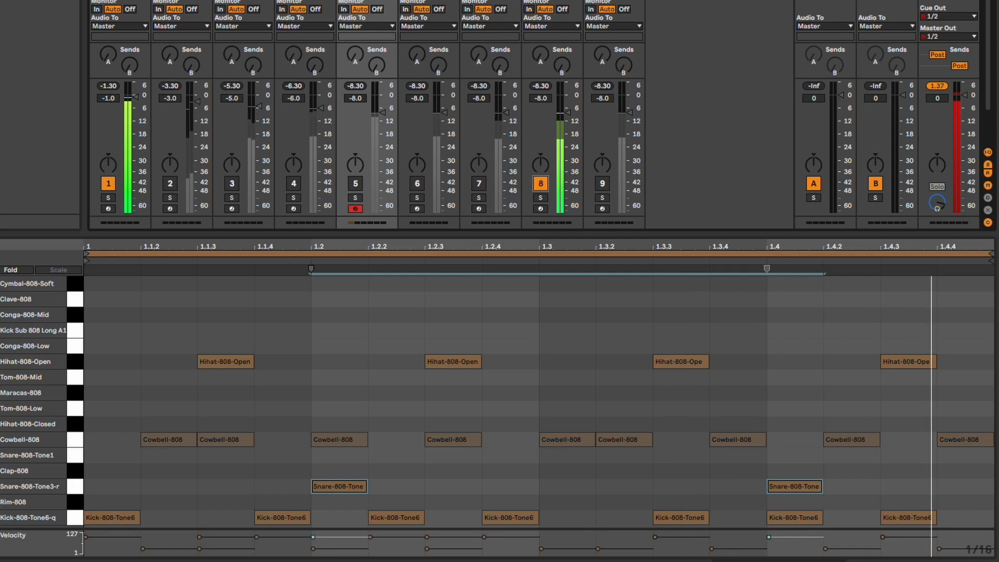
pyautogui.click(553, 1)
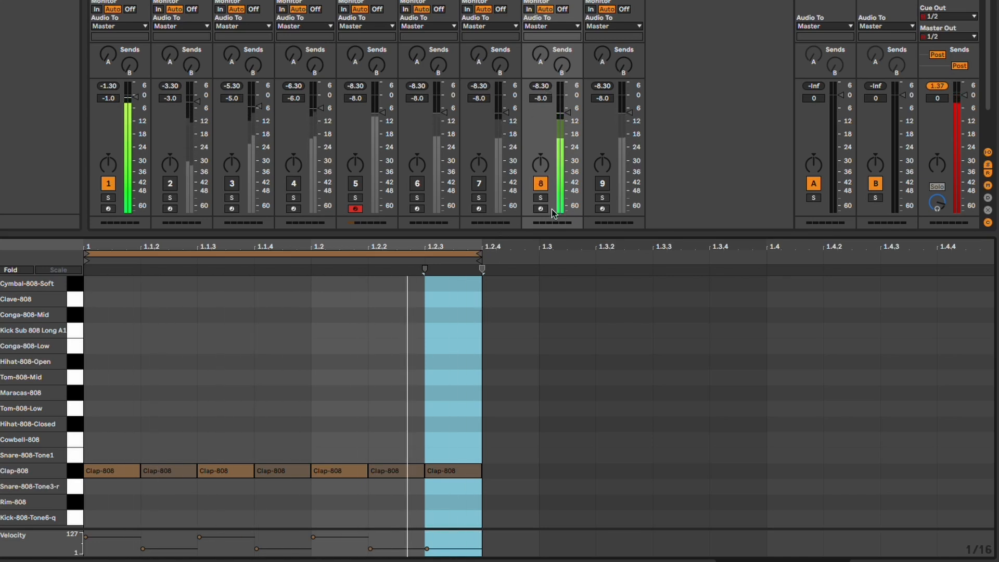
# Mute track 8, unmute track 9 over the kick, and open track 9's clap clip
pyautogui.click(542, 184)
pyautogui.click(541, 183)
pyautogui.click(602, 184)
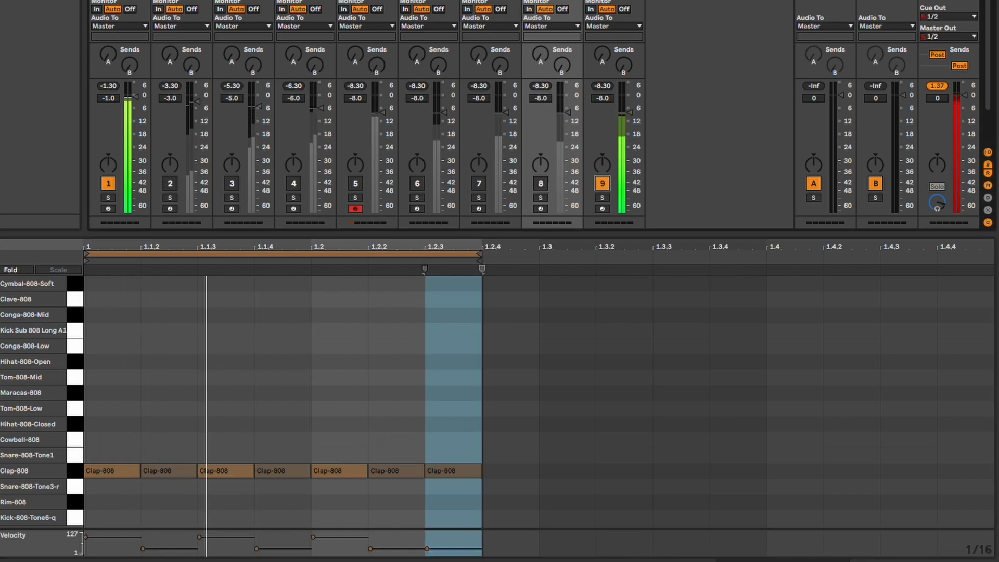
pyautogui.doubleClick(609, 1)
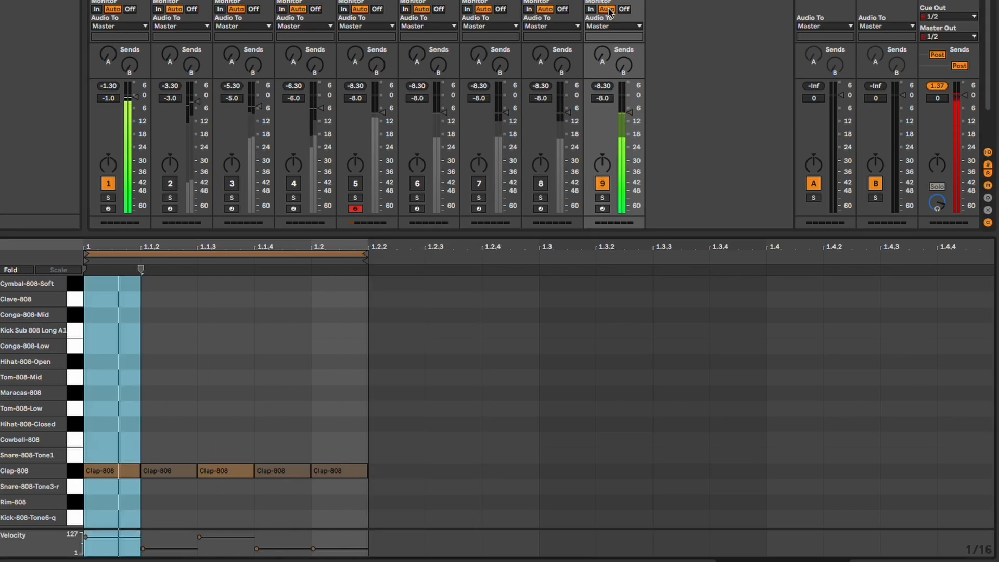